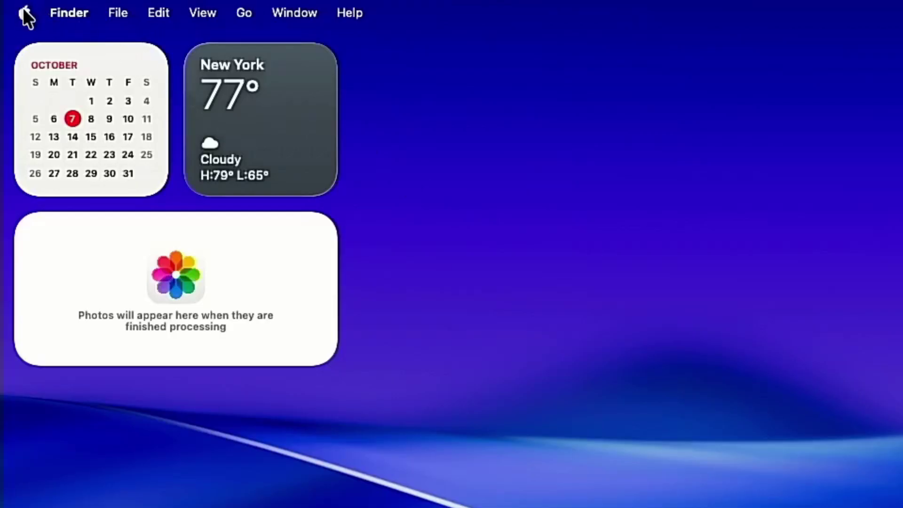
- Check this Mac's hardware and macOS details in About This Mac
left_click(12, 6)
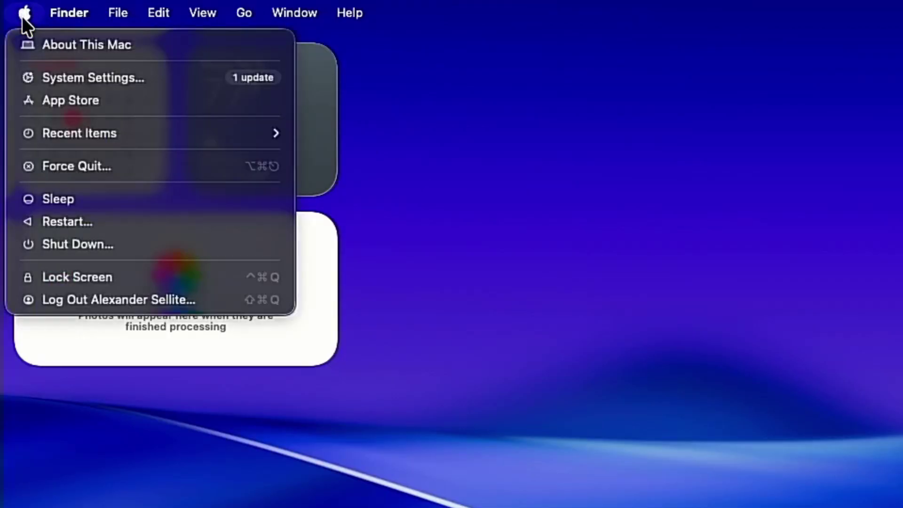
left_click(30, 36)
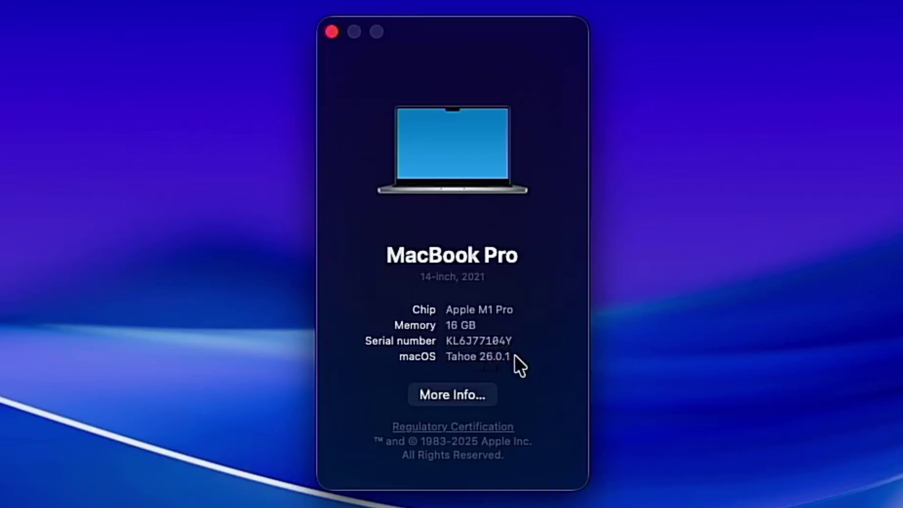
left_click(333, 30)
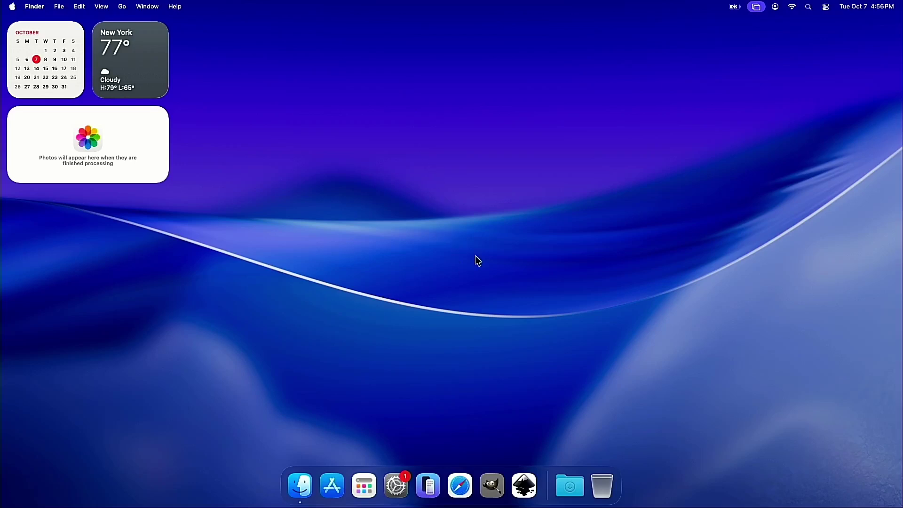
- Launch Safari and go to lightburnsoftware.com
left_click(460, 489)
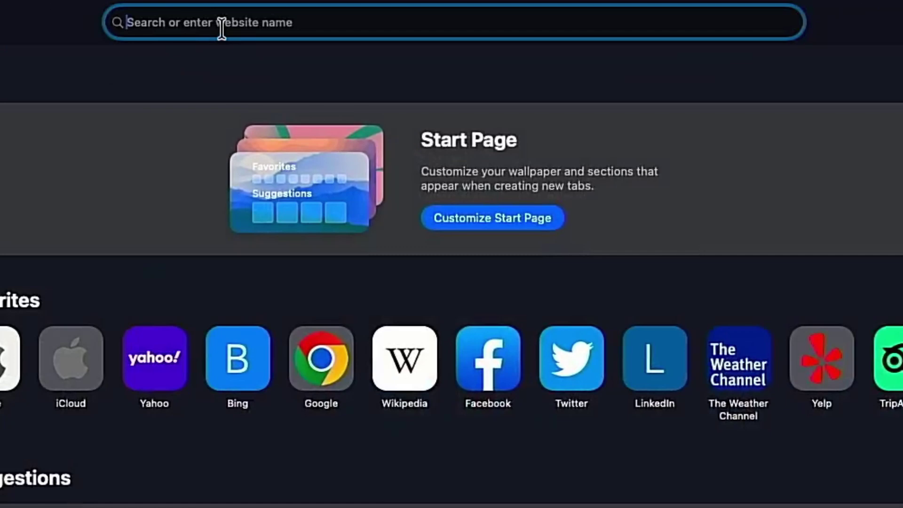
type("lightburns")
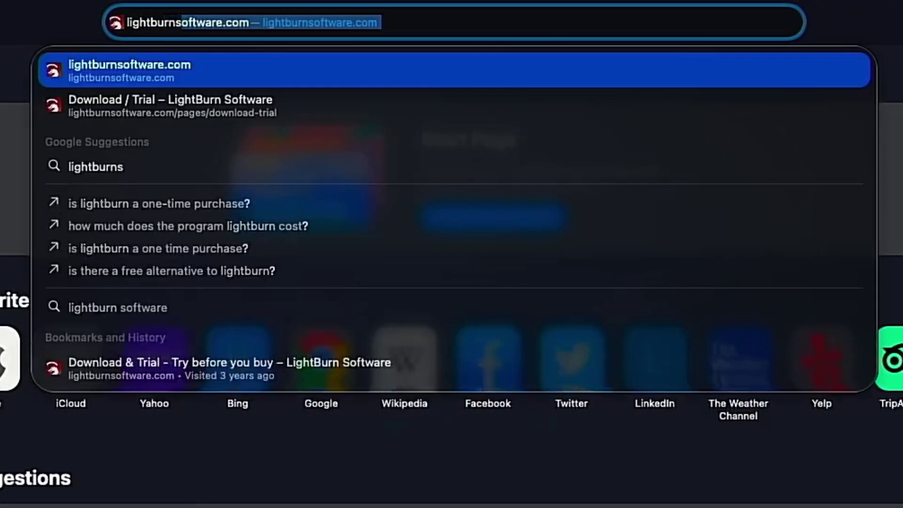
type("oftware.com")
key("Return")
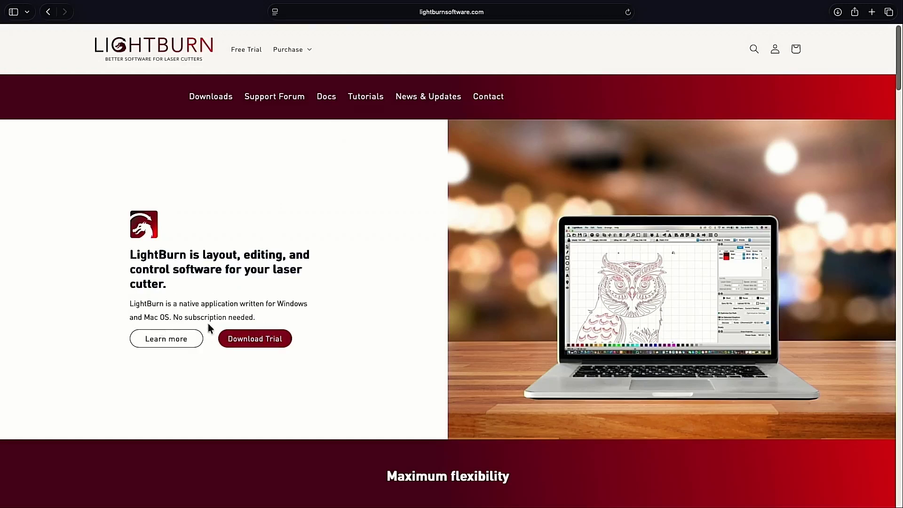
- Download LightBurn 2.0.04 for macOS from the free trial page and confirm it in Downloads
left_click(235, 340)
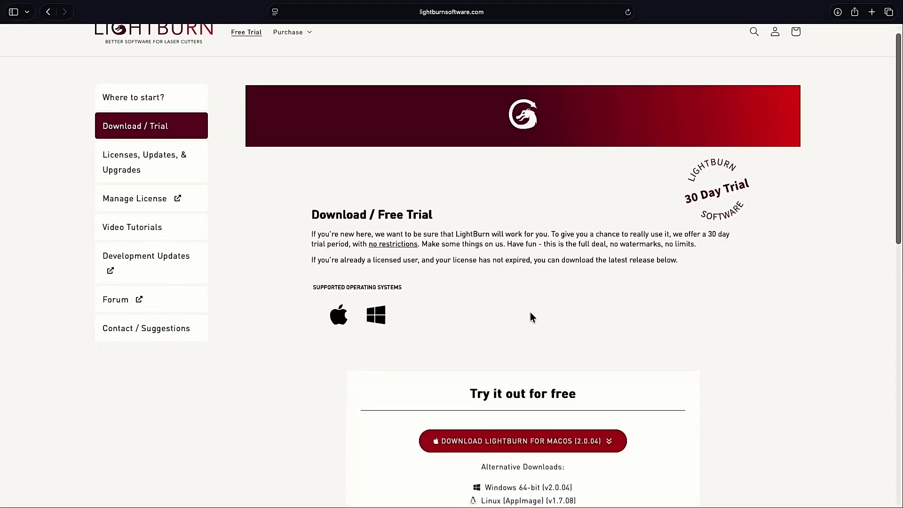
scroll(530, 313, "down", 3)
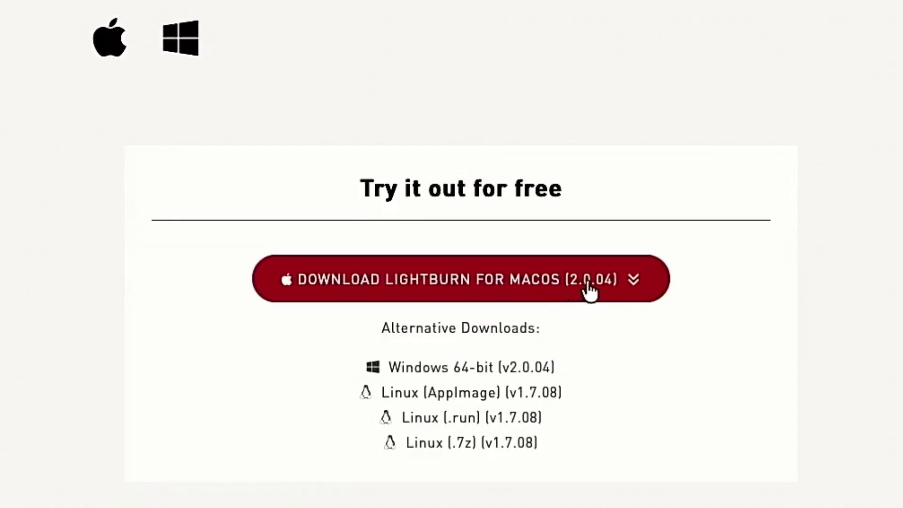
left_click(590, 288)
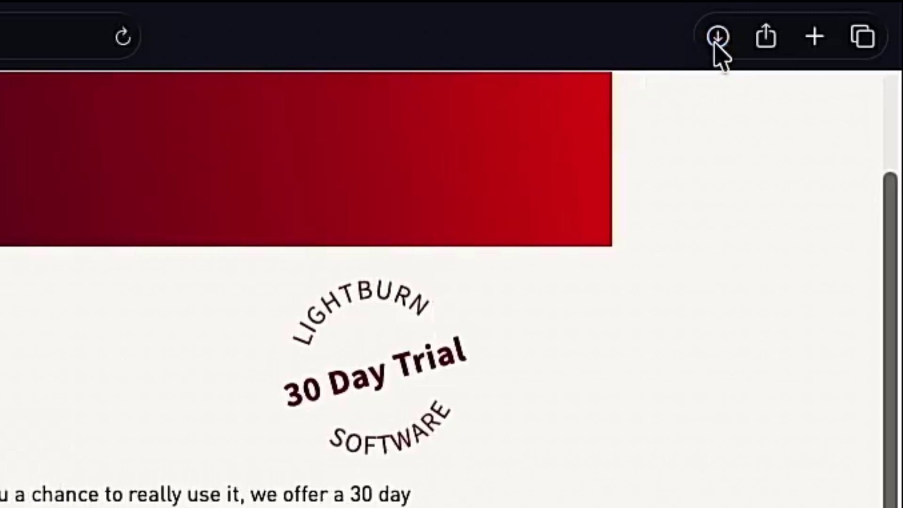
left_click(715, 38)
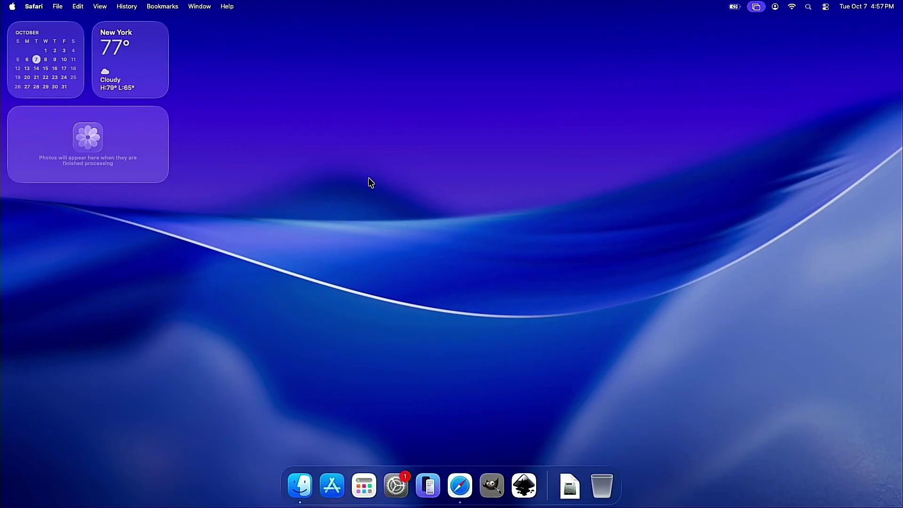
- Open the LightBurn disk image from Downloads, install LightBurn into Applications, and close the installer window
left_click(570, 495)
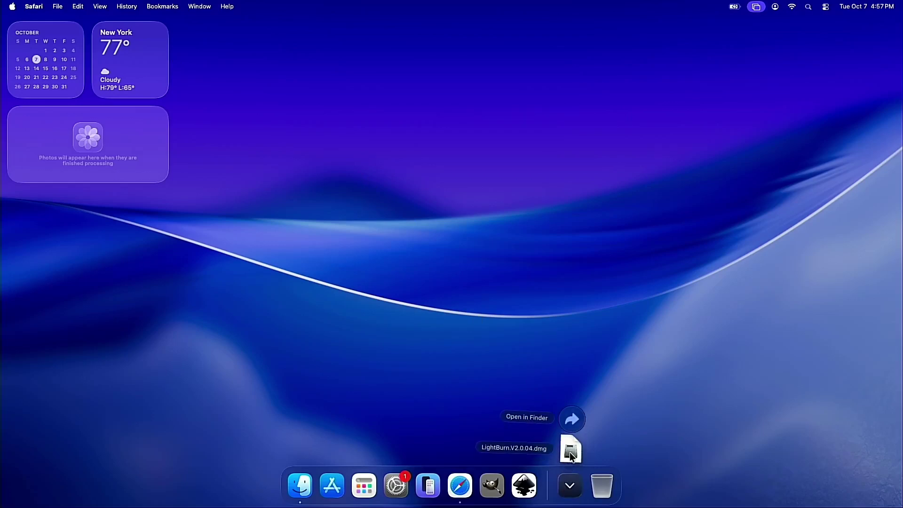
left_click(570, 450)
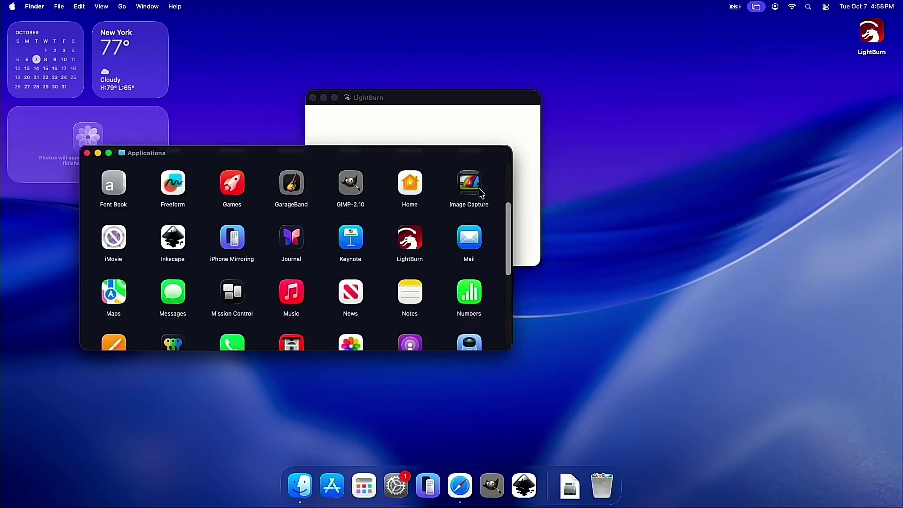
left_click(415, 244)
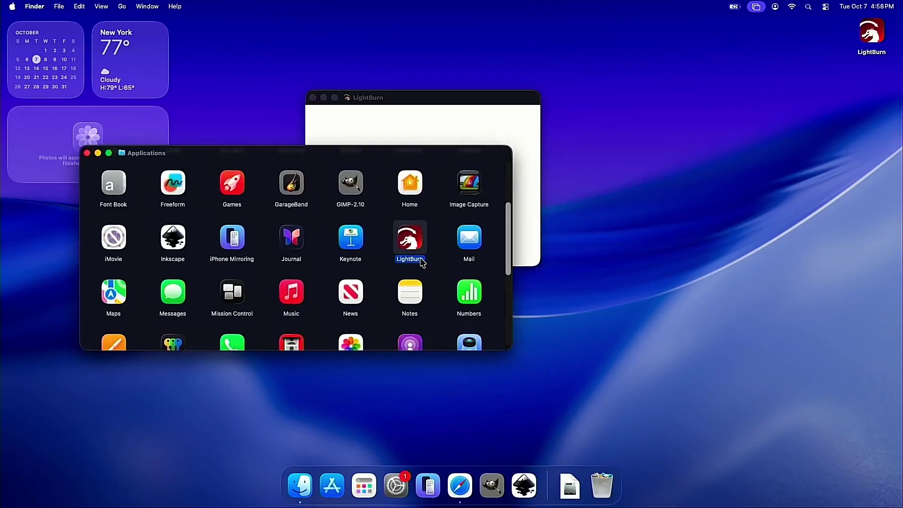
left_click(524, 137)
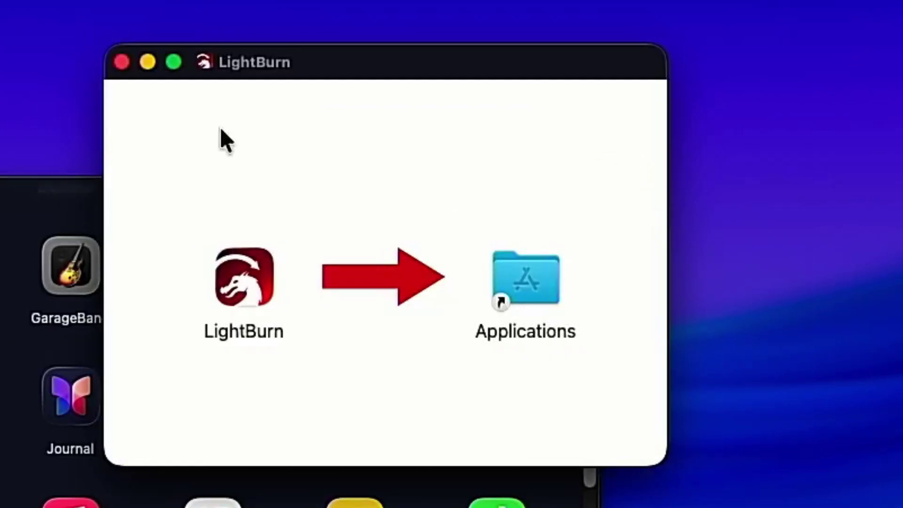
left_click(121, 63)
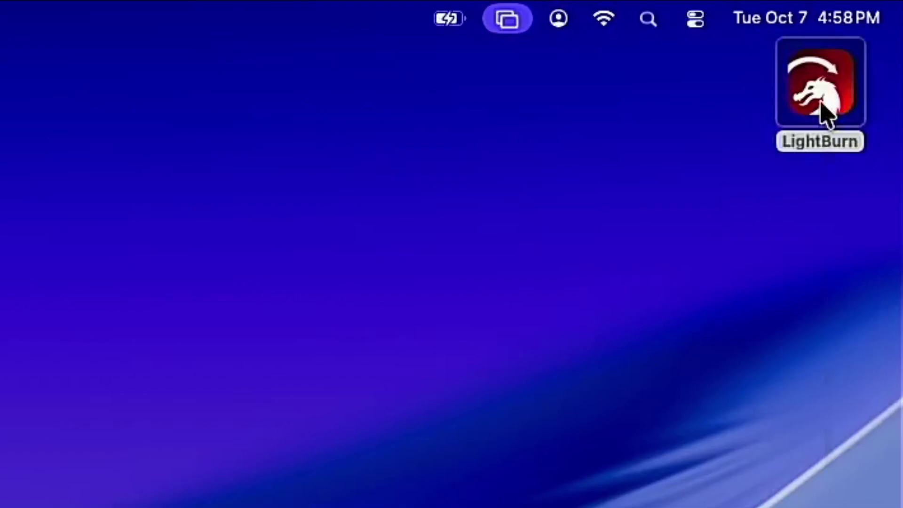
- Eject the LightBurn installer volume and launch LightBurn from Applications, allowing the downloaded app
right_click(825, 113)
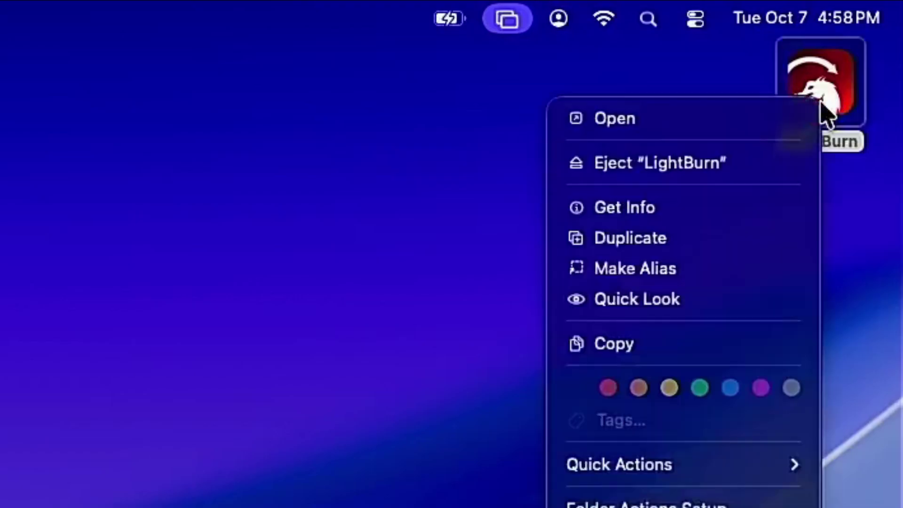
left_click(753, 159)
double_click(410, 240)
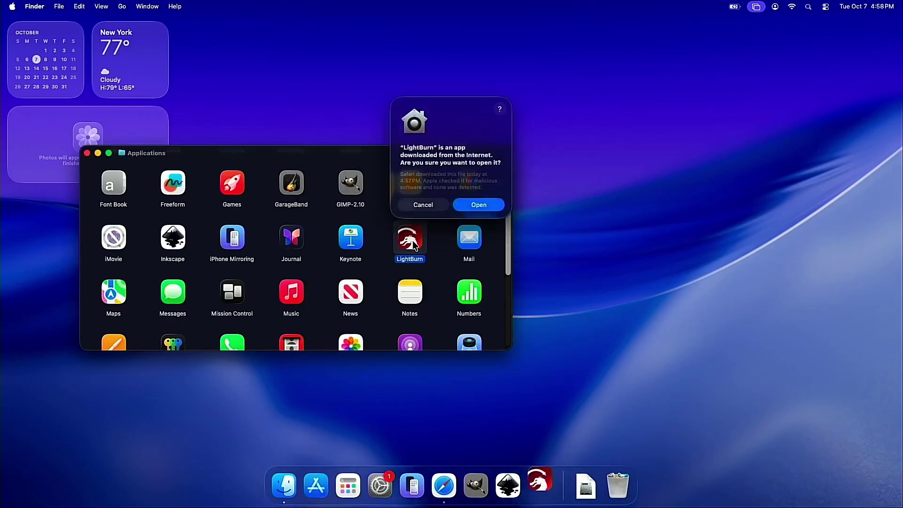
left_click(470, 206)
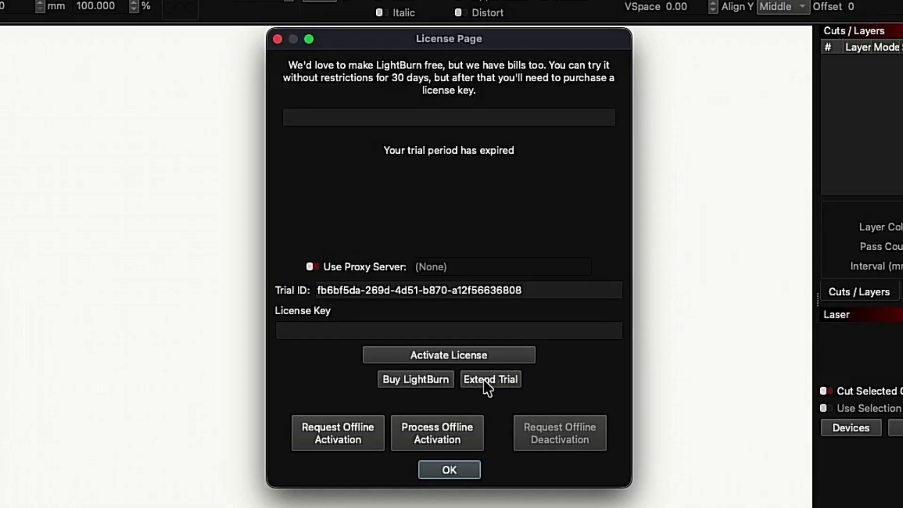
- Extend the expired trial to 15 days, dismiss the success message, and close the license page
left_click(481, 379)
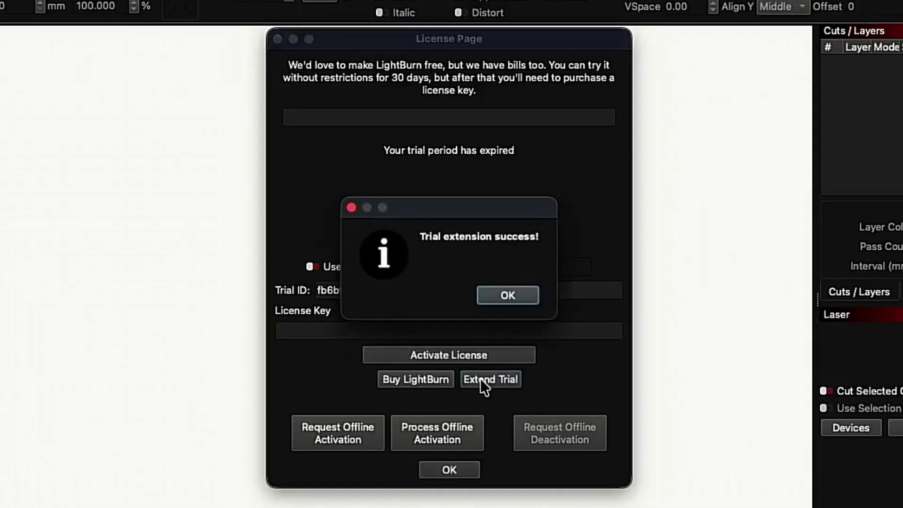
left_click(509, 295)
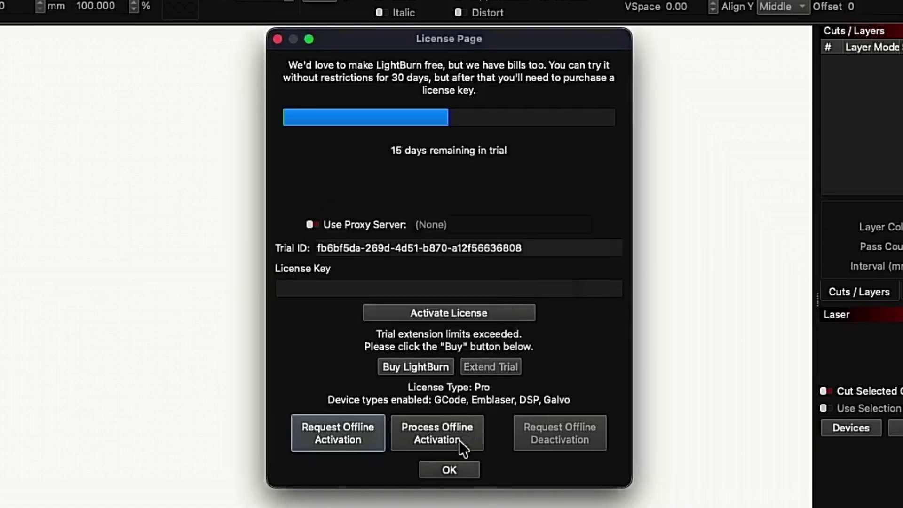
left_click(452, 470)
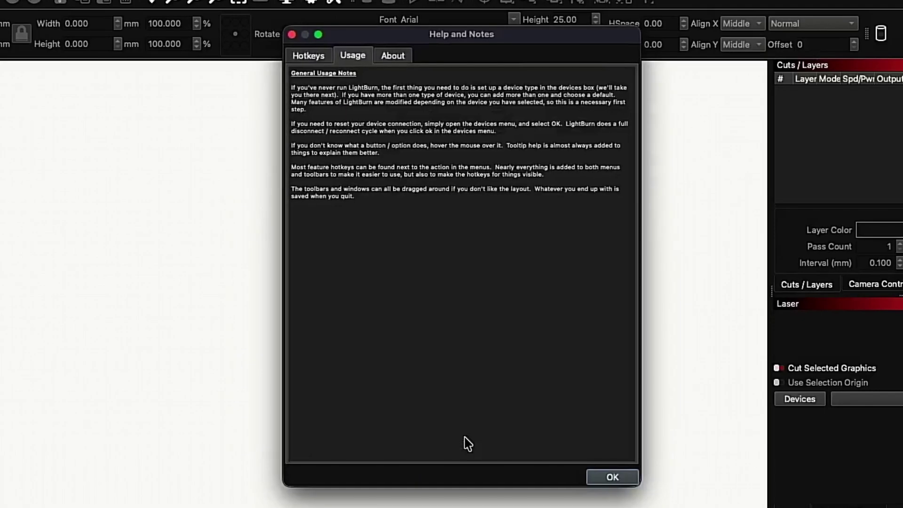
- Dismiss the help notes, accept the EULA, close the empty device list, and choose to create a device
left_click(609, 477)
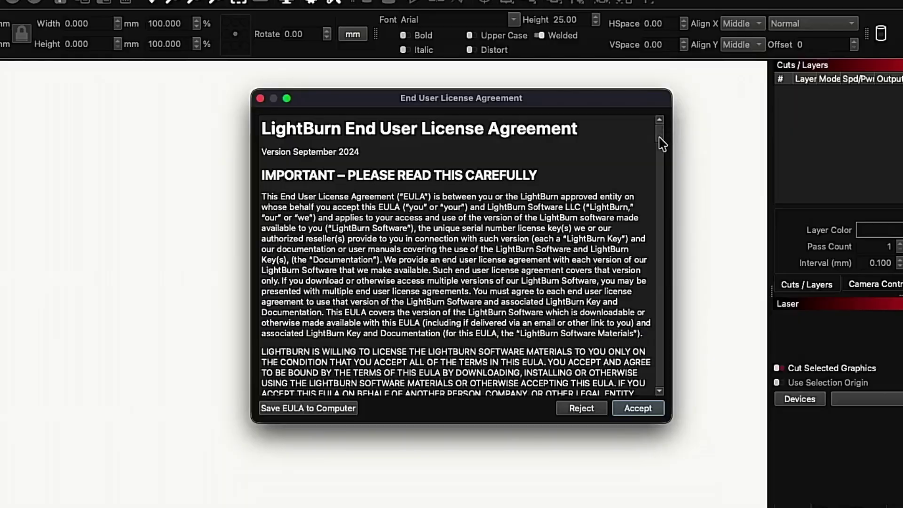
left_click_drag(660, 140, 653, 403)
left_click(638, 408)
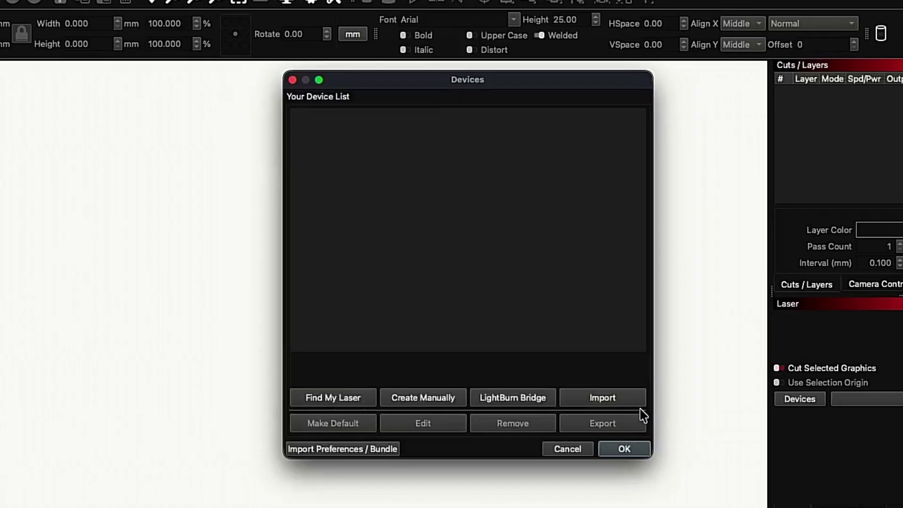
left_click(626, 449)
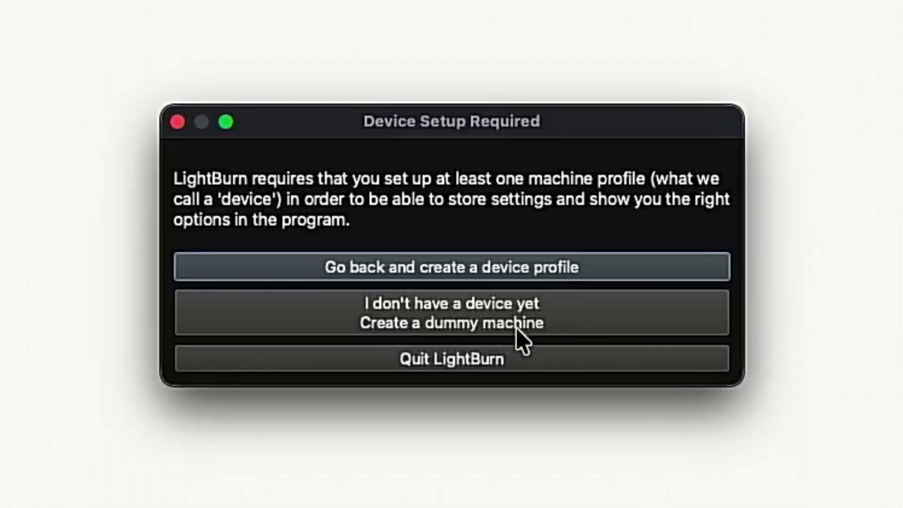
left_click(510, 269)
left_click(387, 320)
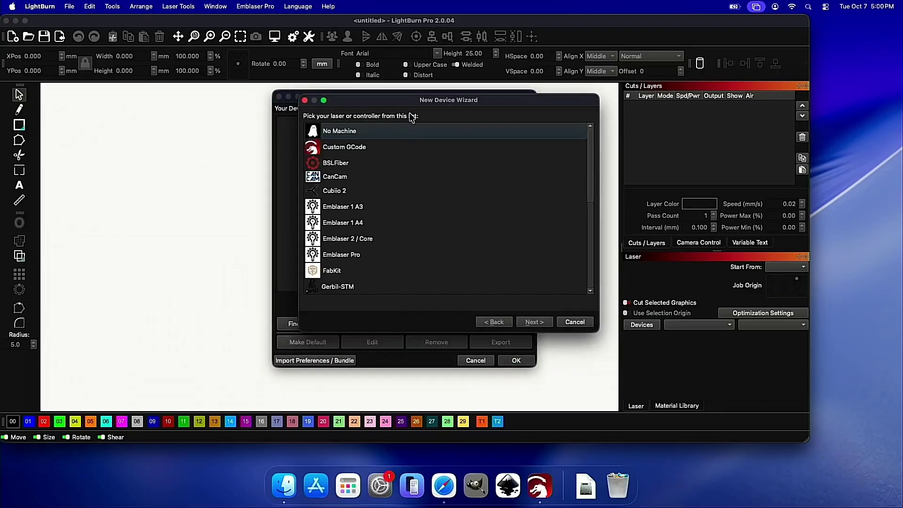
- Add a No Machine device with default name, 300 x 200 mm area and front-left origin, then select it
left_click(410, 135)
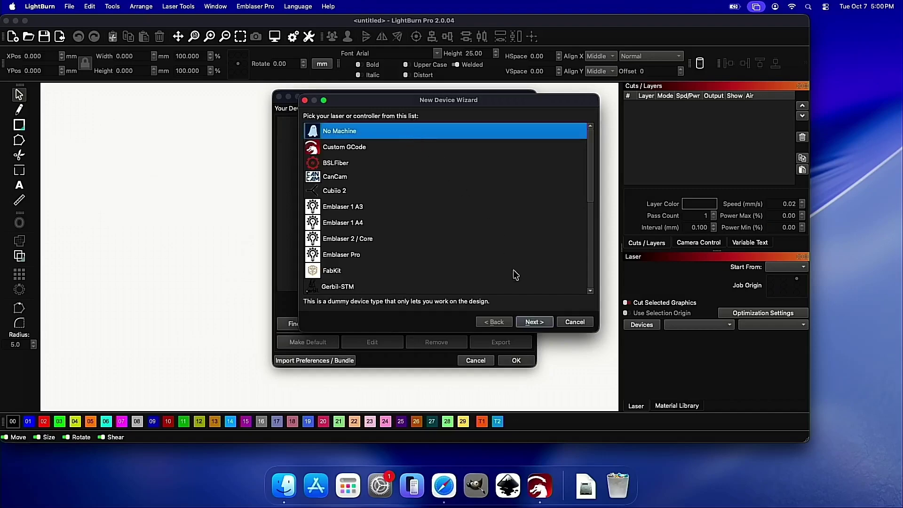
left_click(530, 323)
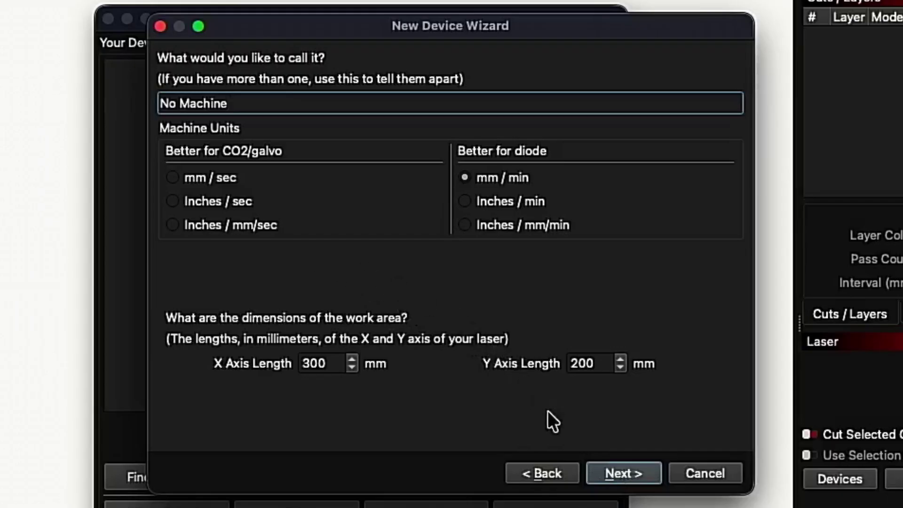
left_click(612, 472)
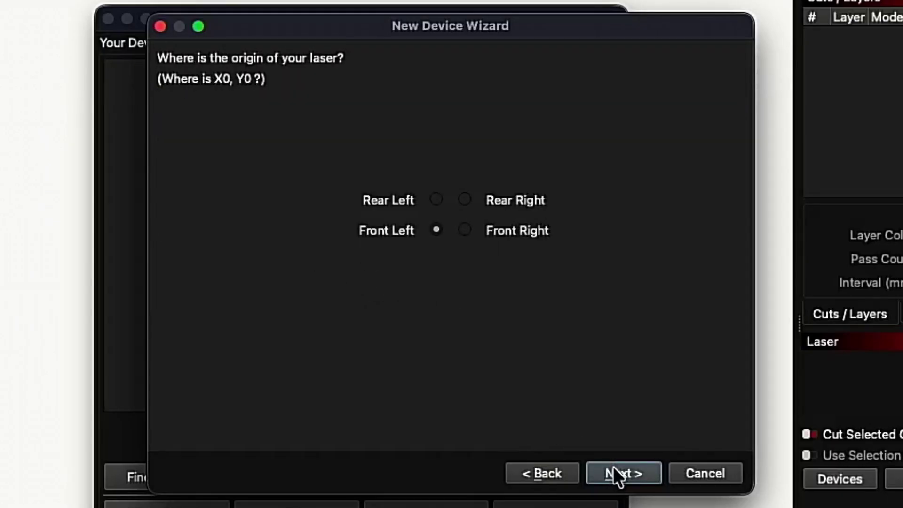
left_click(616, 474)
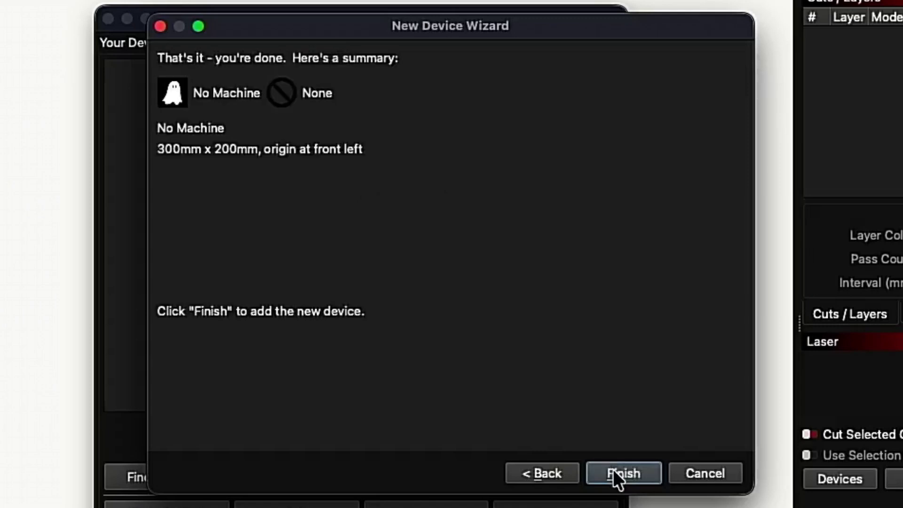
left_click(614, 469)
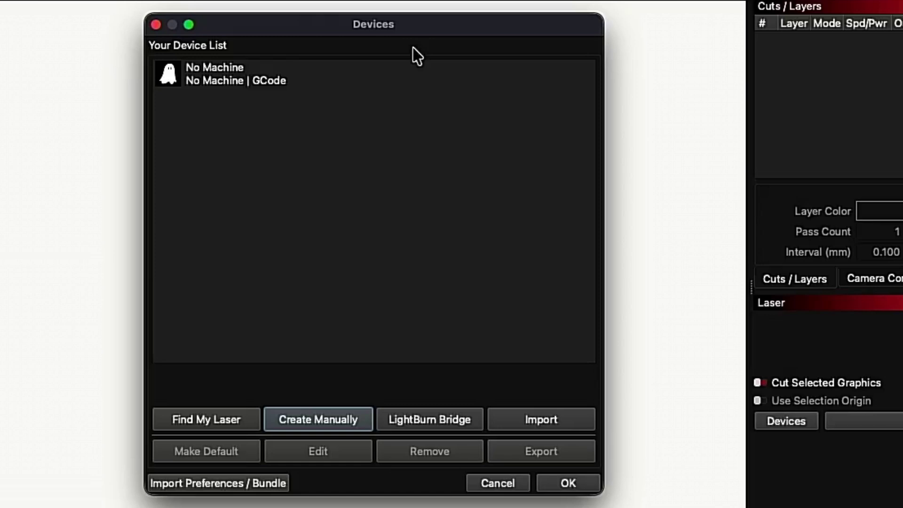
left_click(410, 75)
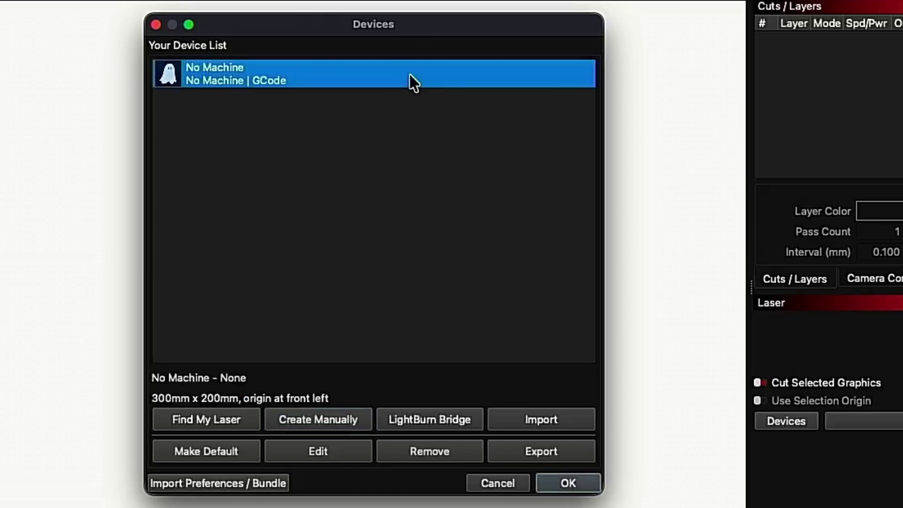
left_click(569, 482)
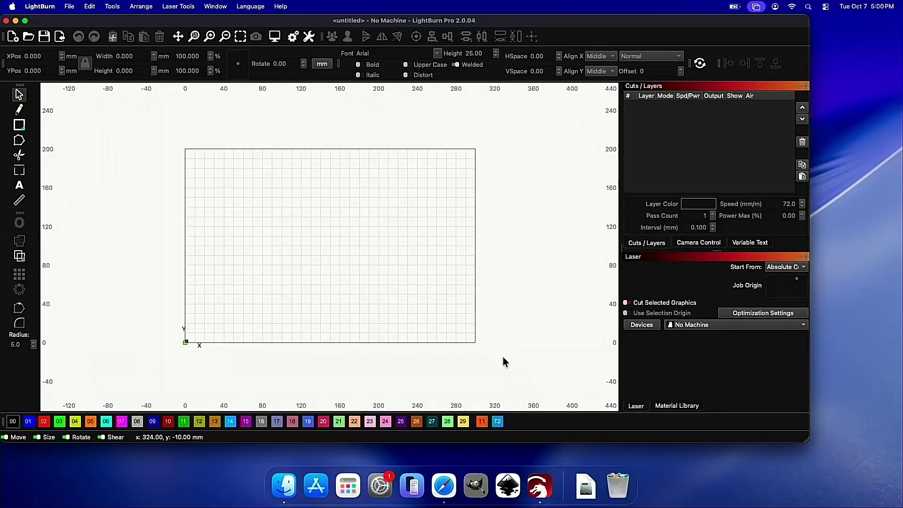
- Keep LightBurn in the Dock
right_click(541, 496)
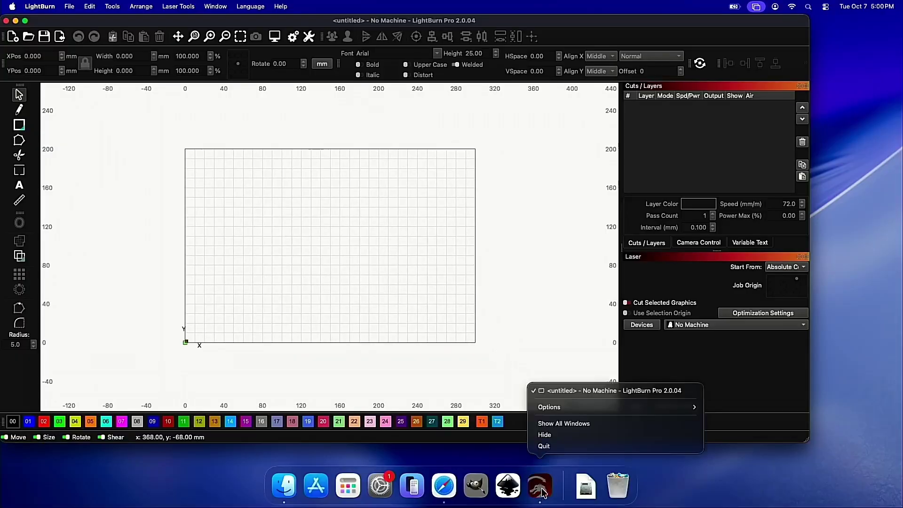
mouse_move(573, 414)
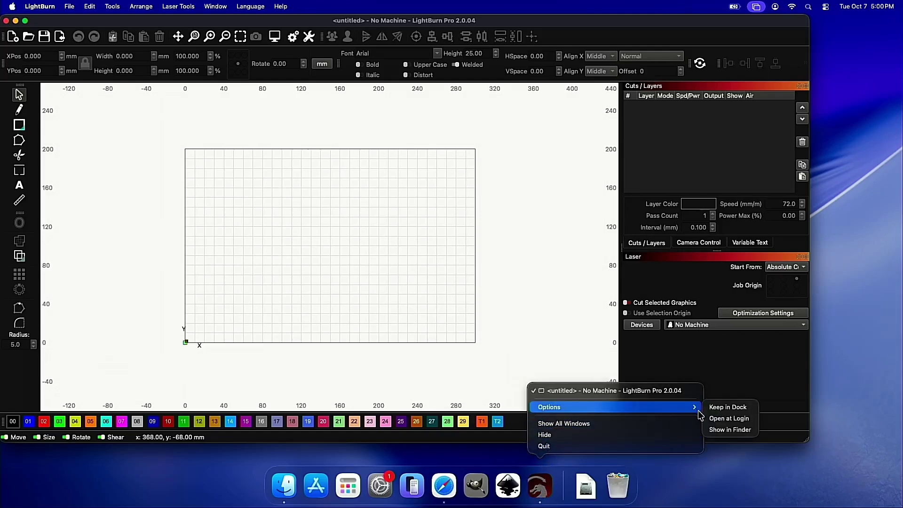
left_click(718, 411)
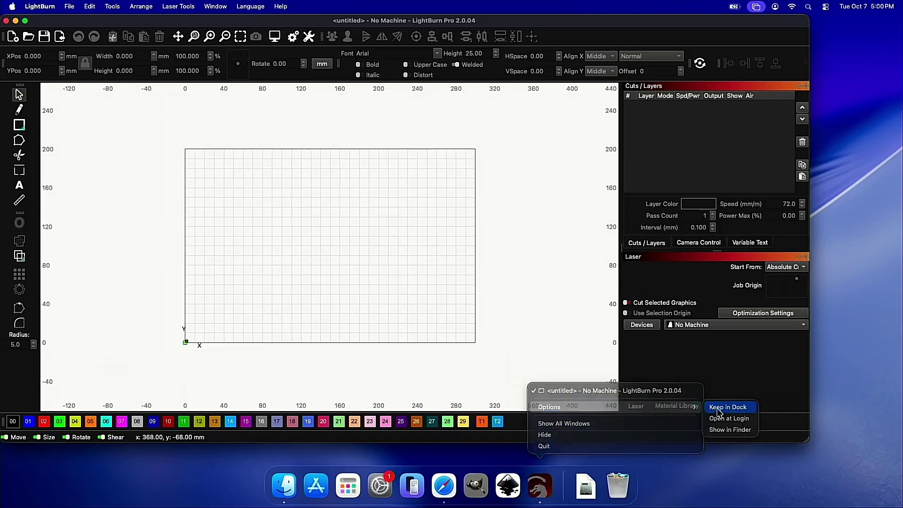
- Move LightBurn.V2.0.04.dmg from the Downloads folder to the Trash
left_click(690, 461)
left_click(586, 487)
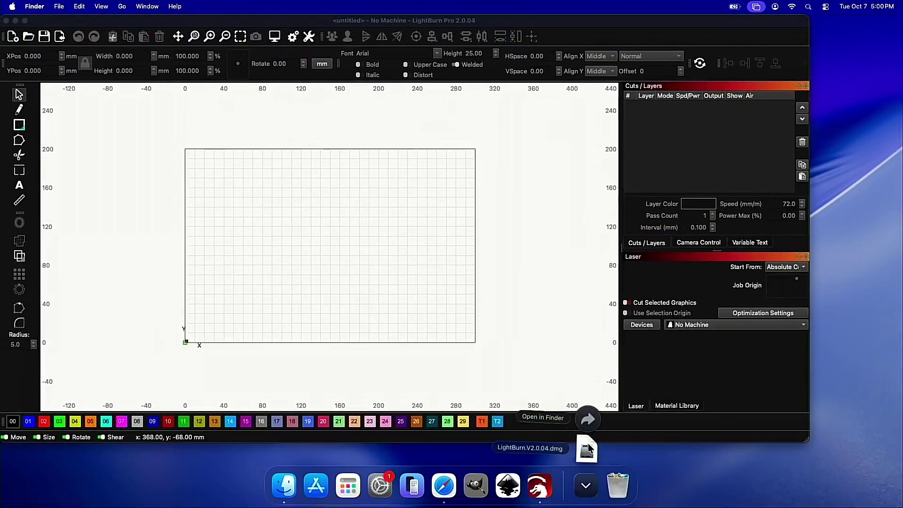
left_click(586, 417)
right_click(248, 196)
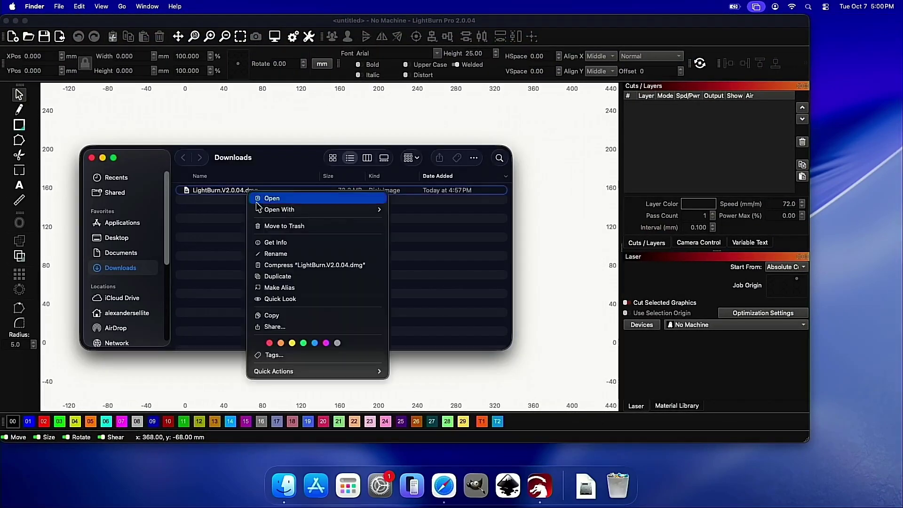
left_click(272, 226)
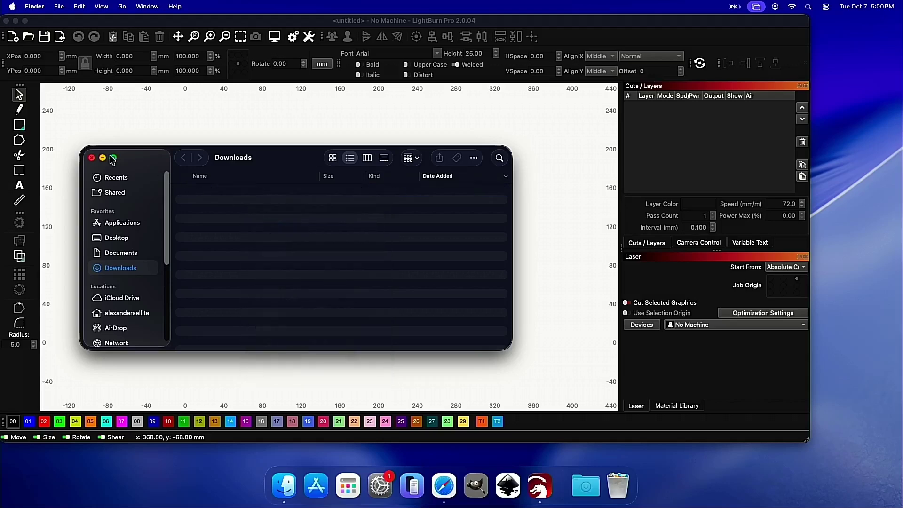
left_click(92, 158)
- Empty the Trash permanently and return to LightBurn
right_click(618, 486)
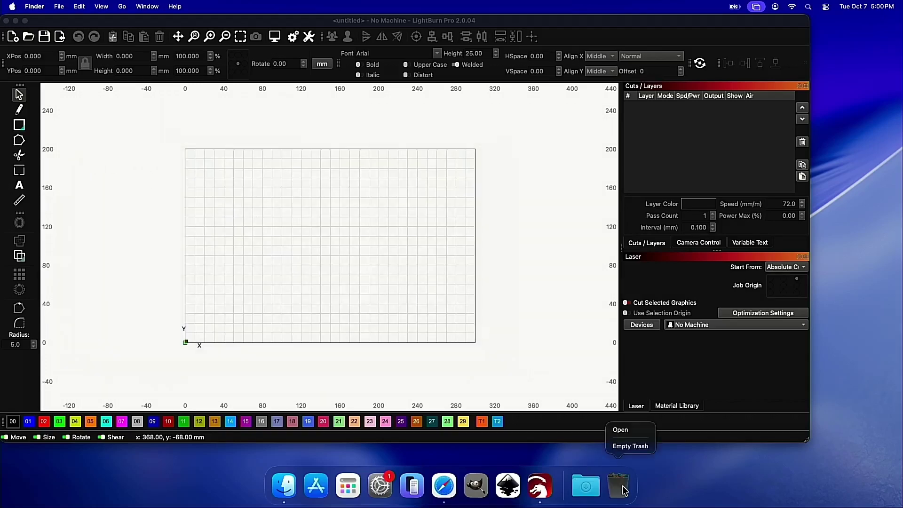
left_click(642, 447)
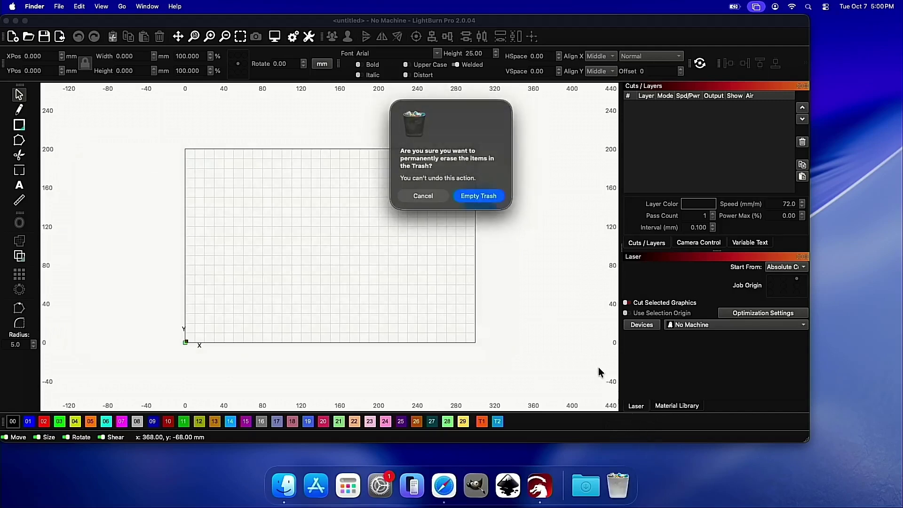
left_click(485, 198)
left_click(498, 209)
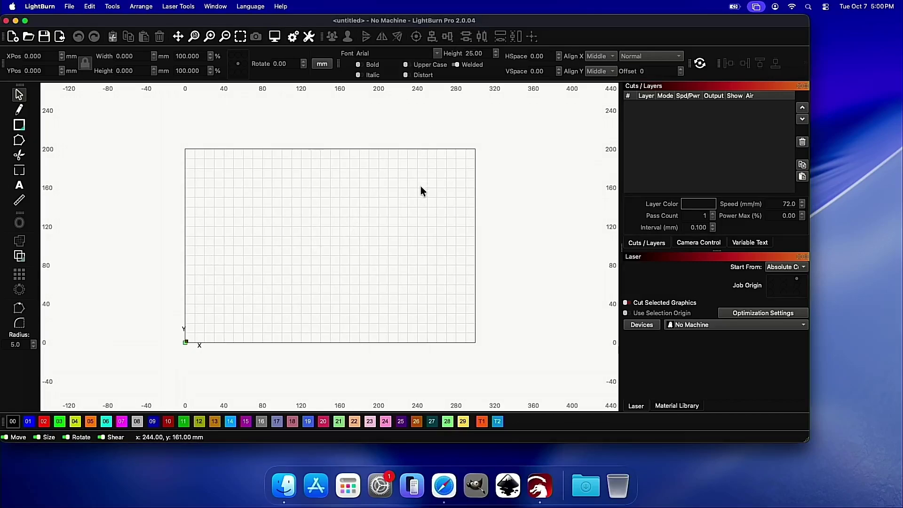
- Quit LightBurn with the window's red close button
left_click(6, 20)
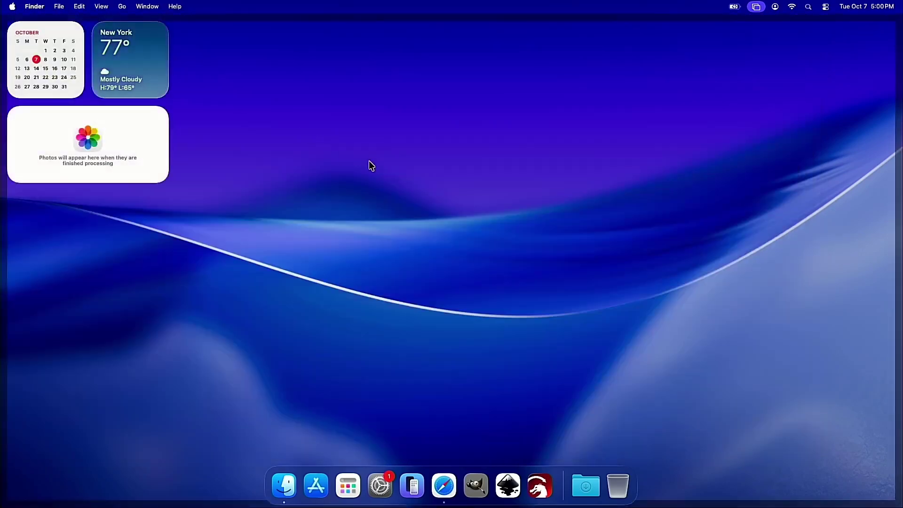